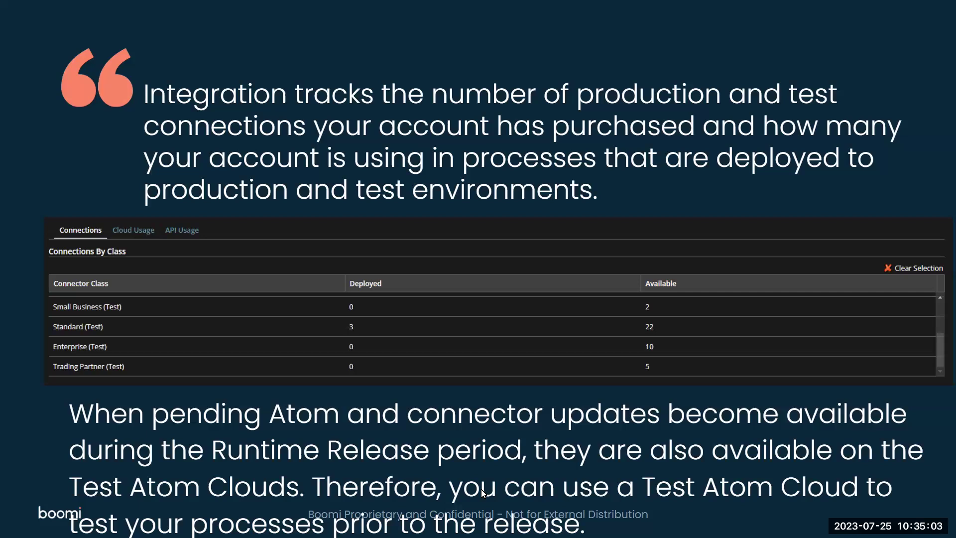
Advance the Boomi deck to its closing "Thank You" slide with the right arrow key
key(Right)
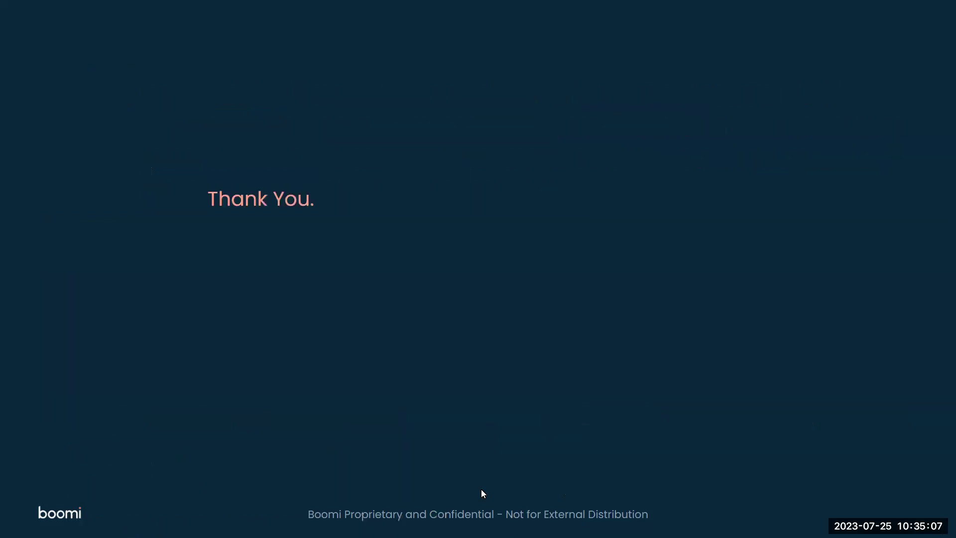